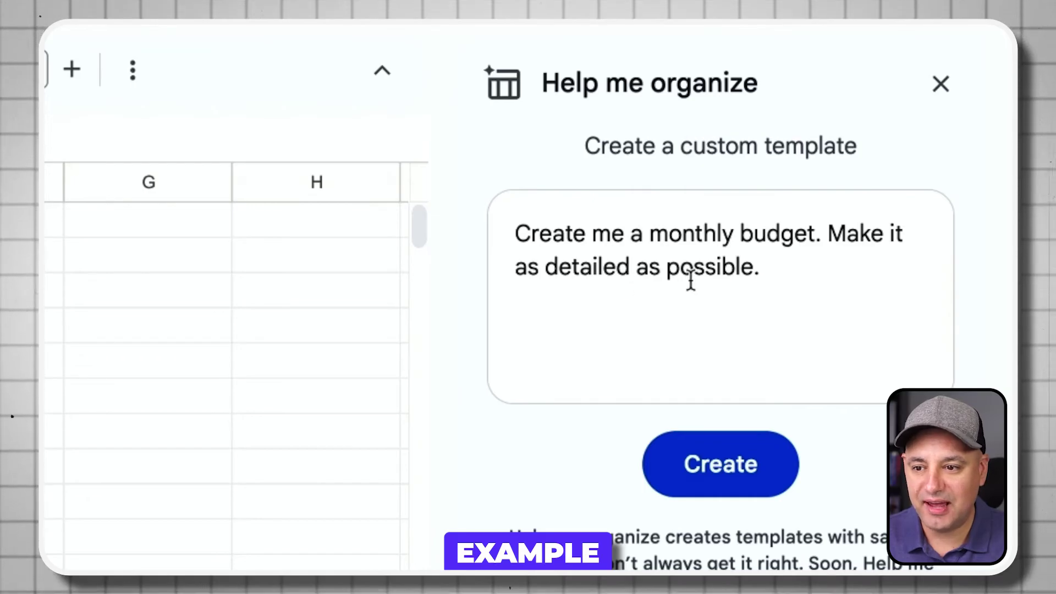
- Generate the monthly budget template with income, expenses, savings and totals, and insert it into the sheet
{"action": "left_click", "coordinate": [730, 474]}
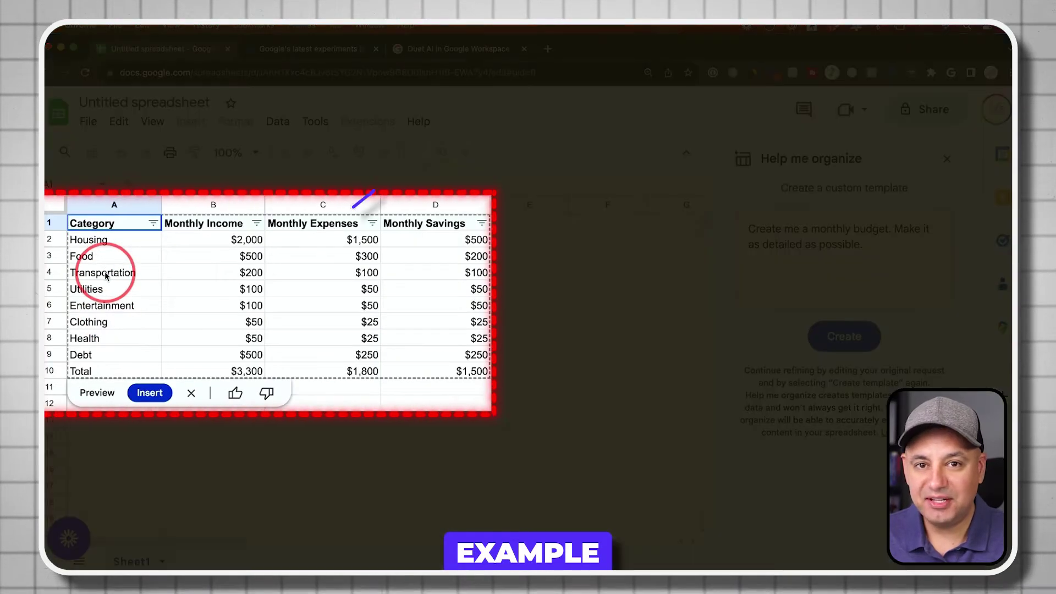
{"action": "left_click", "coordinate": [148, 394]}
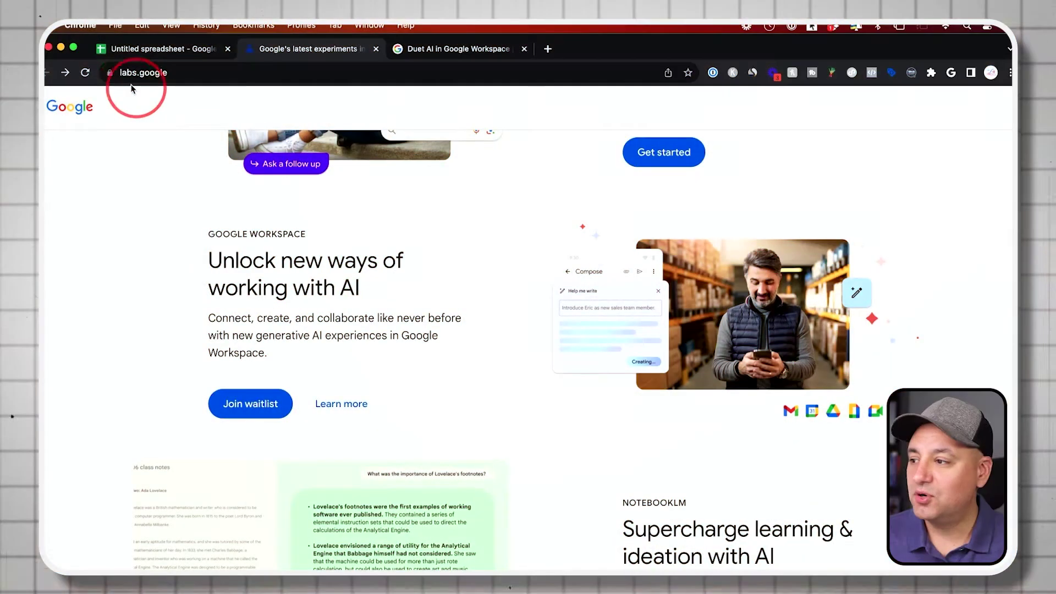
- Join the Google Workspace Labs waitlist from the Google Workspace section of labs.google
{"action": "scroll", "coordinate": [330, 311], "scroll_direction": "up", "scroll_amount": 5}
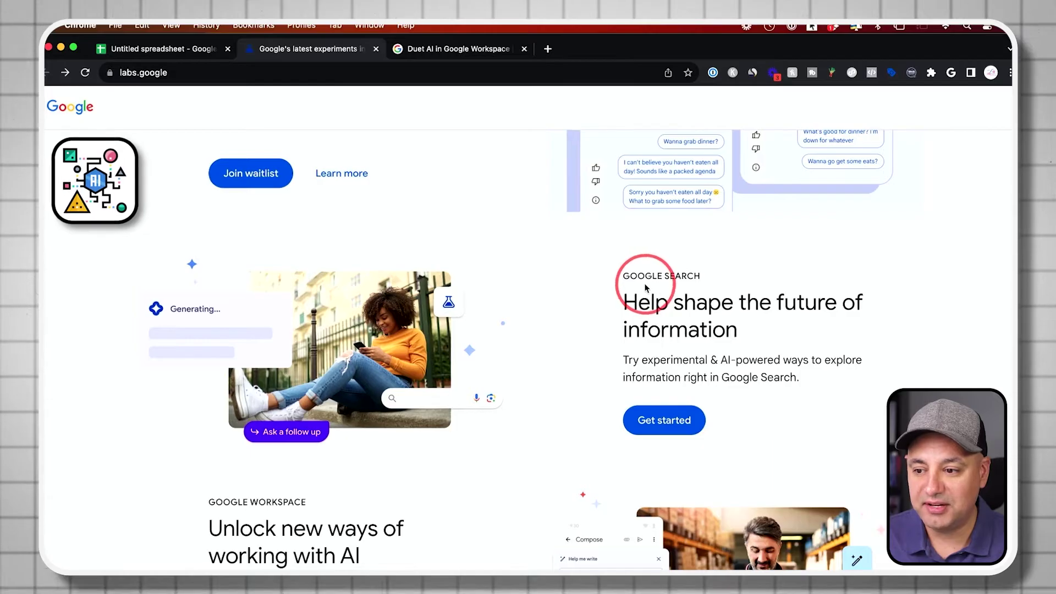
{"action": "scroll", "coordinate": [722, 338], "scroll_direction": "down", "scroll_amount": 1}
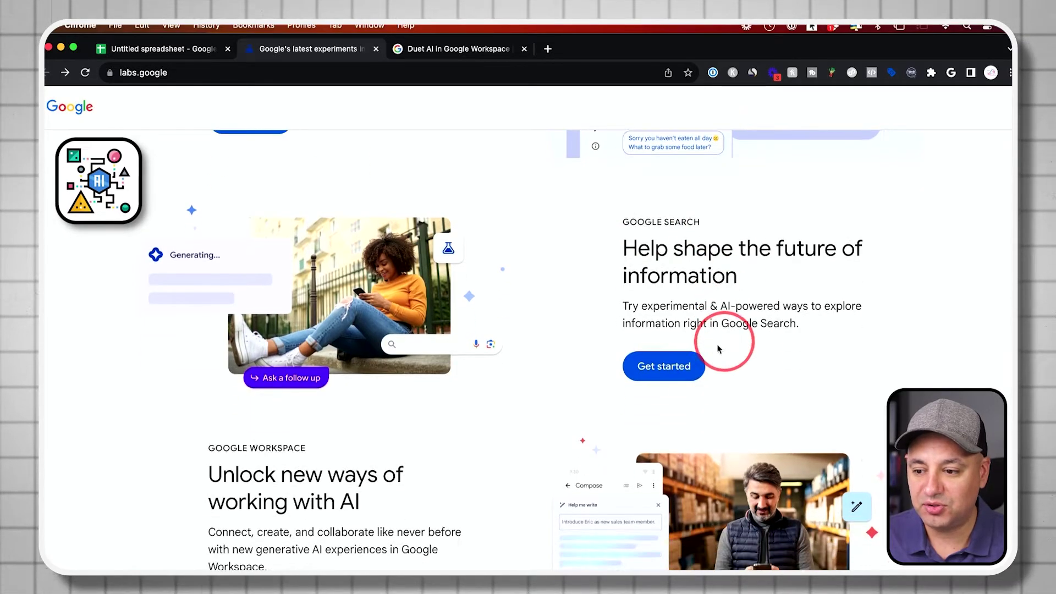
{"action": "scroll", "coordinate": [677, 323], "scroll_direction": "down", "scroll_amount": 3}
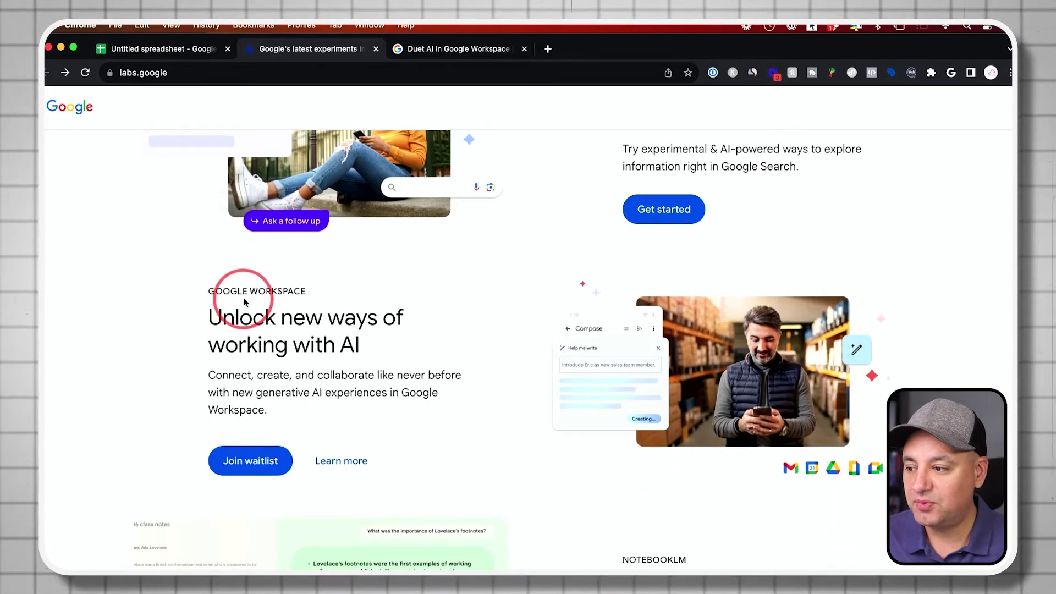
{"action": "scroll", "coordinate": [330, 305], "scroll_direction": "down", "scroll_amount": 1}
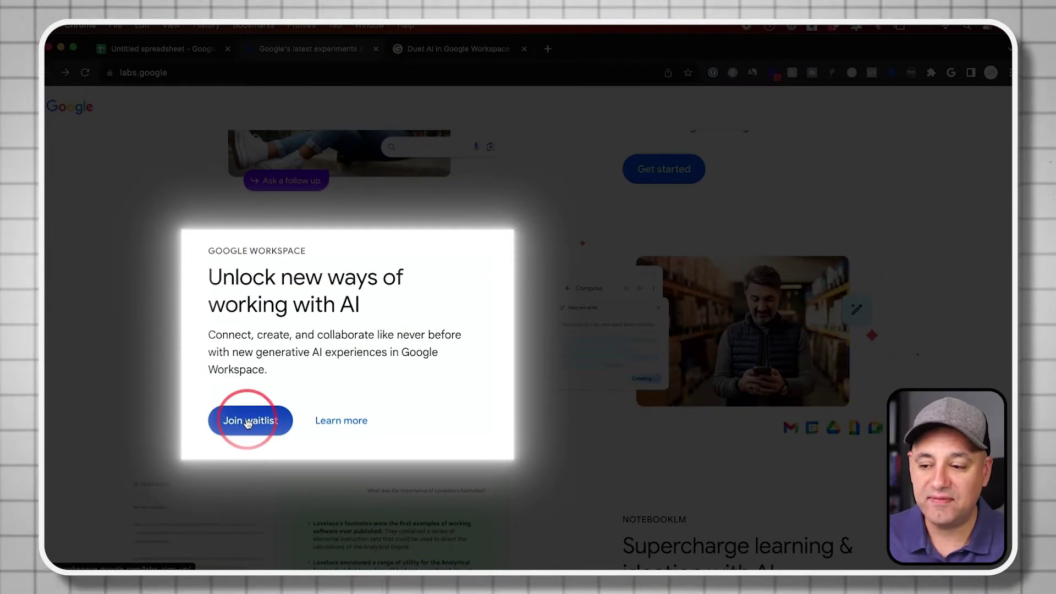
{"action": "left_click", "coordinate": [319, 427]}
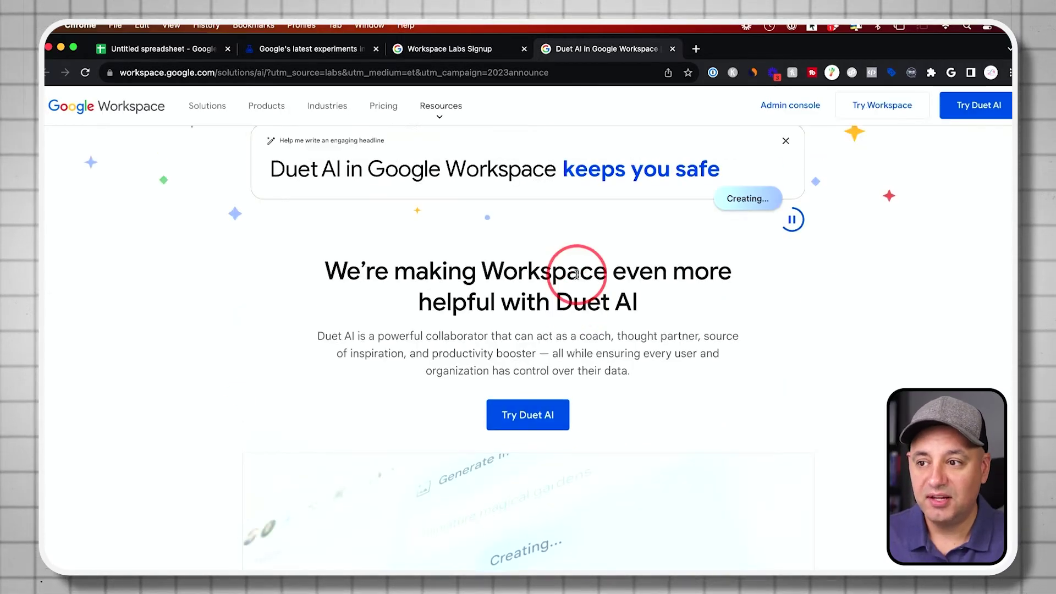
{"action": "left_click_drag", "start_coordinate": [558, 363], "coordinate": [677, 364]}
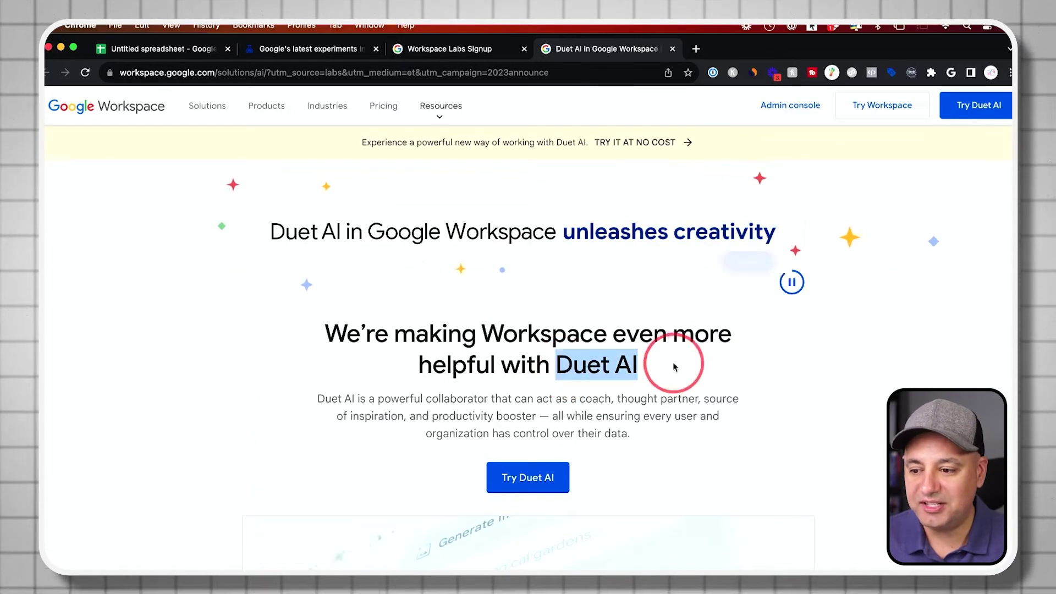
{"action": "scroll", "coordinate": [682, 367], "scroll_direction": "down", "scroll_amount": 1}
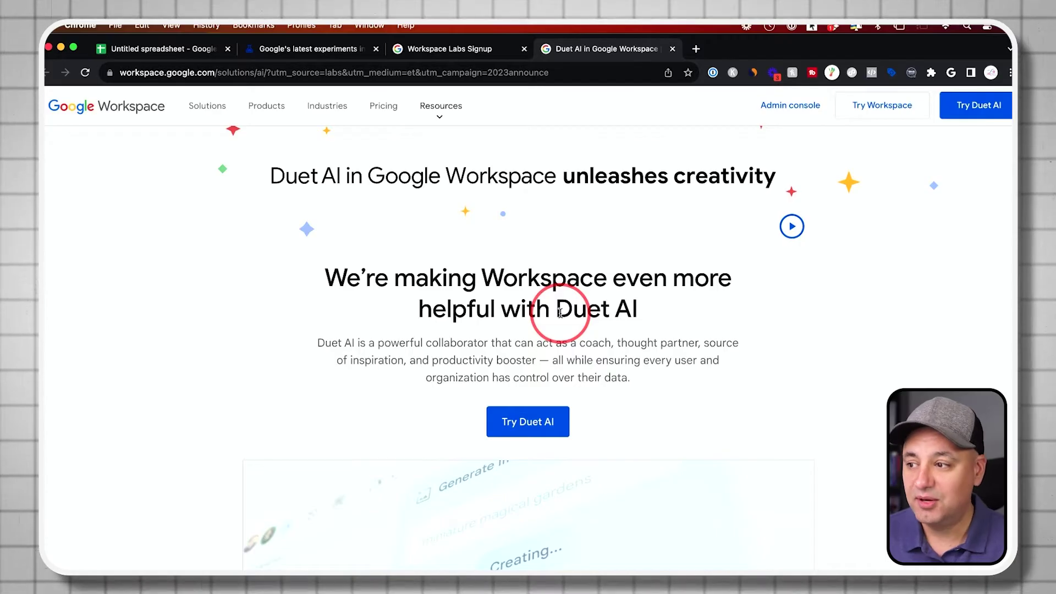
{"action": "left_click", "coordinate": [439, 49]}
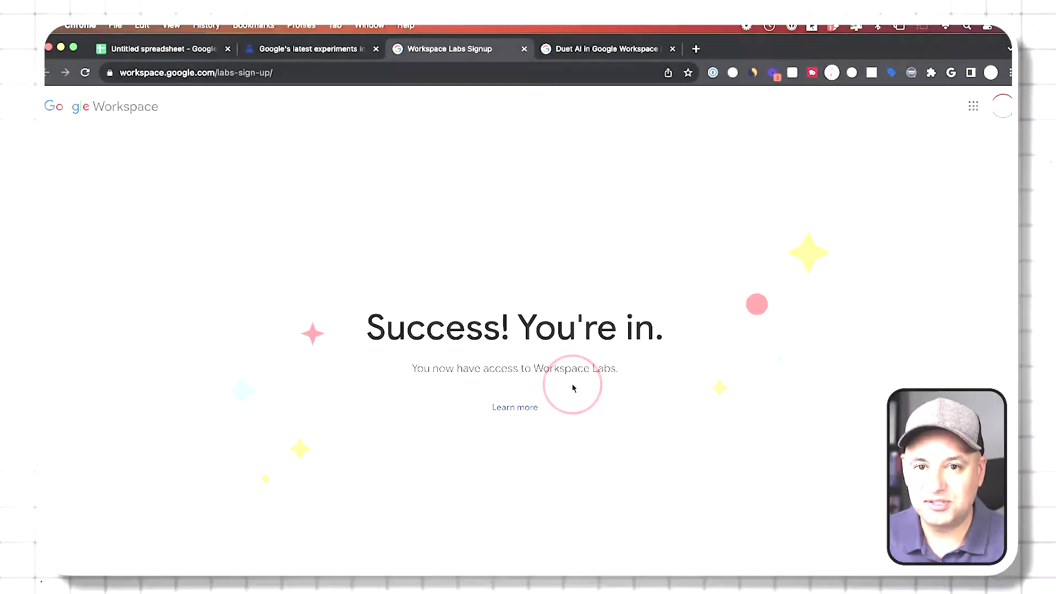
- Switch back to the Untitled spreadsheet tab with Super+1
{"action": "key", "text": "super+1"}
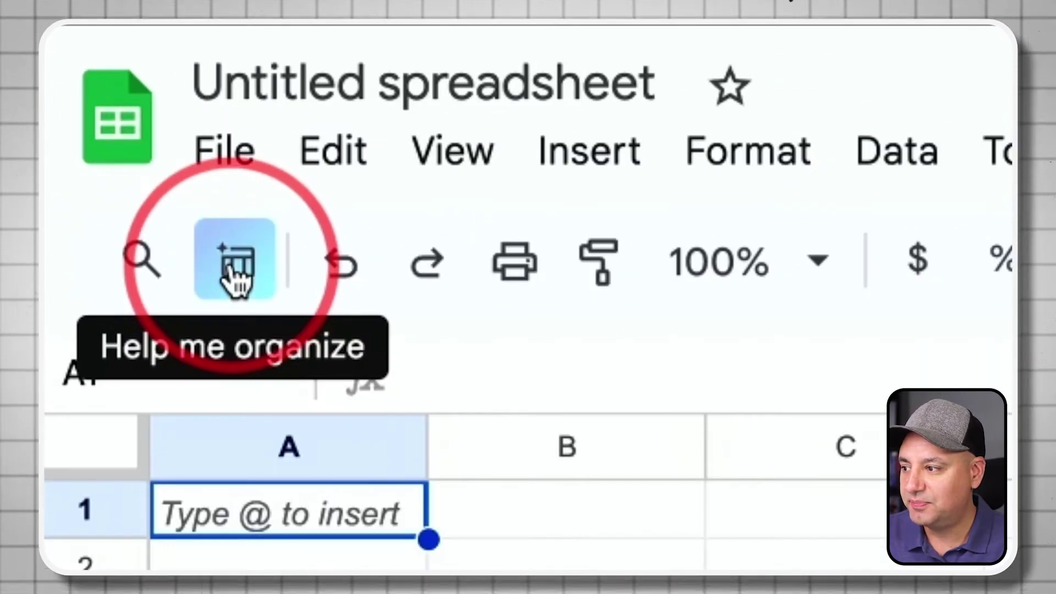
- Use the suggested example prompt in Help me organize to preview a weekly work expense report table
{"action": "left_click", "coordinate": [236, 275]}
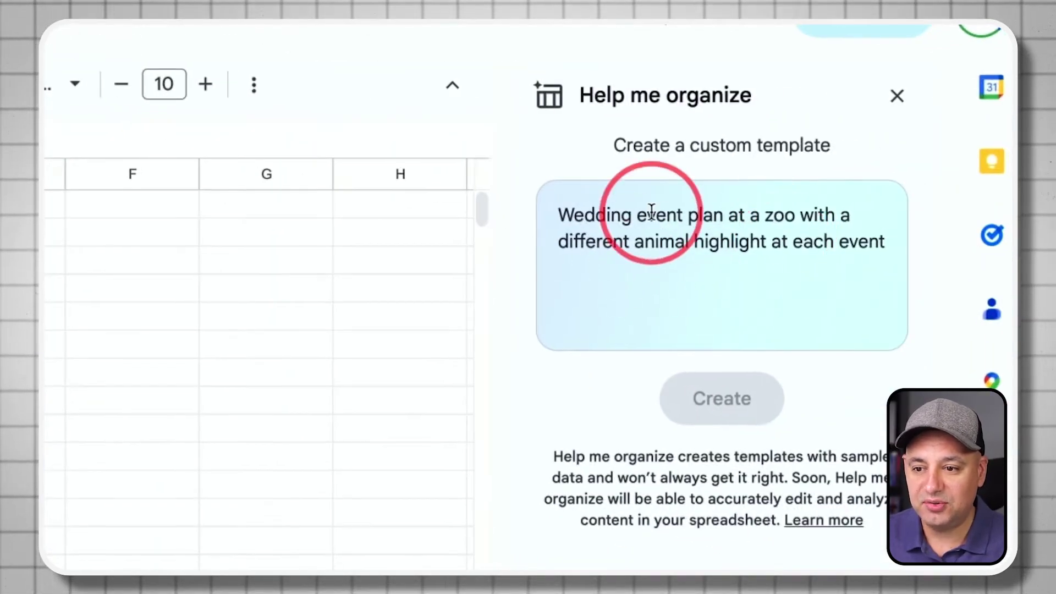
{"action": "left_click", "coordinate": [650, 212]}
{"action": "key", "text": "Tab"}
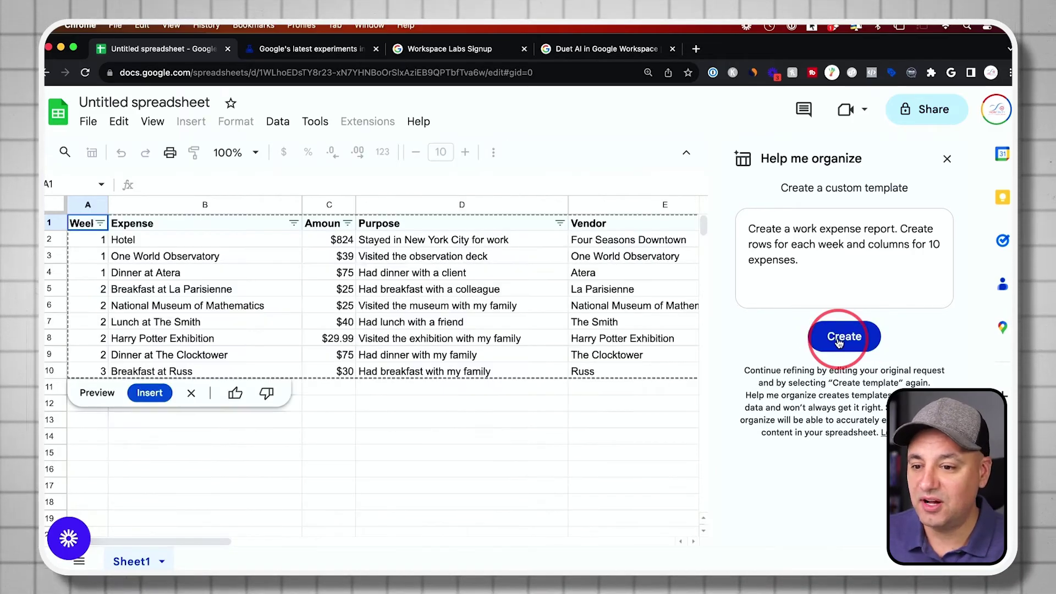
{"action": "scroll", "coordinate": [165, 258], "scroll_direction": "right", "scroll_amount": 3}
{"action": "scroll", "coordinate": [224, 266], "scroll_direction": "left", "scroll_amount": 3}
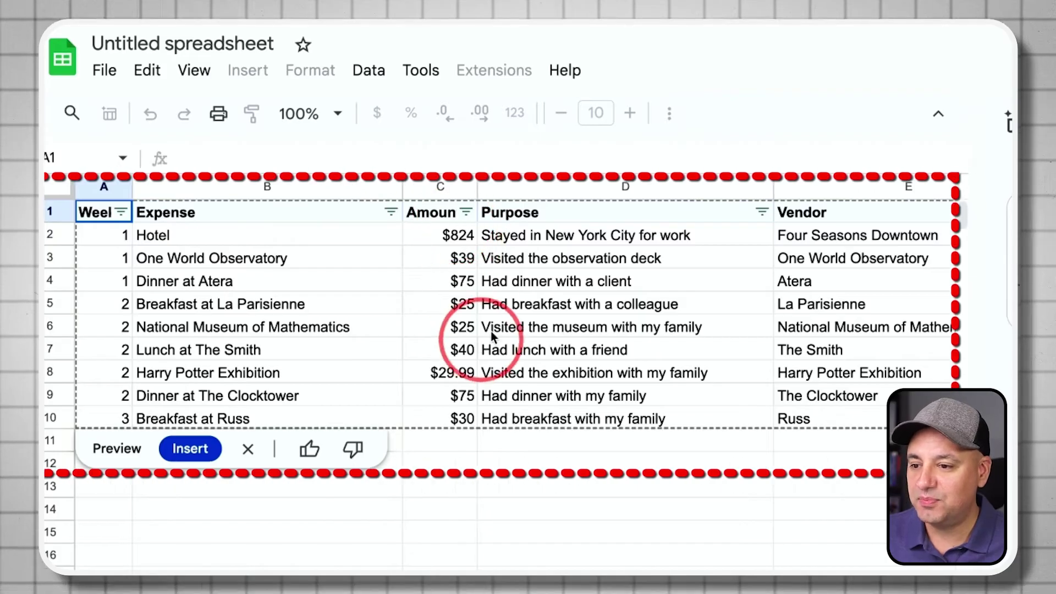
{"action": "scroll", "coordinate": [646, 285], "scroll_direction": "right", "scroll_amount": 5}
{"action": "scroll", "coordinate": [646, 285], "scroll_direction": "left", "scroll_amount": 5}
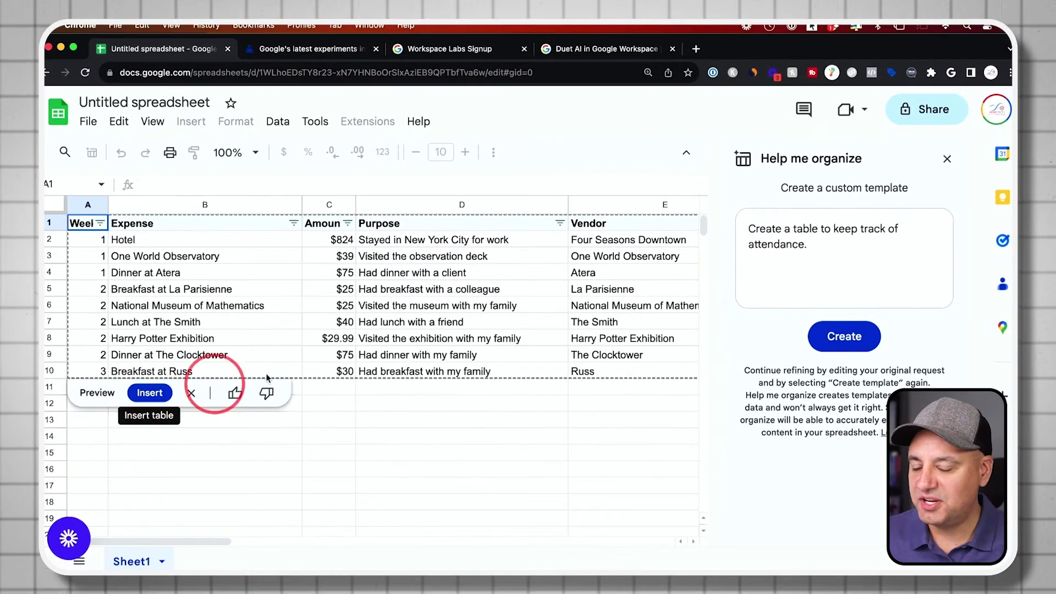
- Generate the attendance checkbox table, add 'I need 20 rows' to regenerate it, and insert it
{"action": "left_click", "coordinate": [845, 343]}
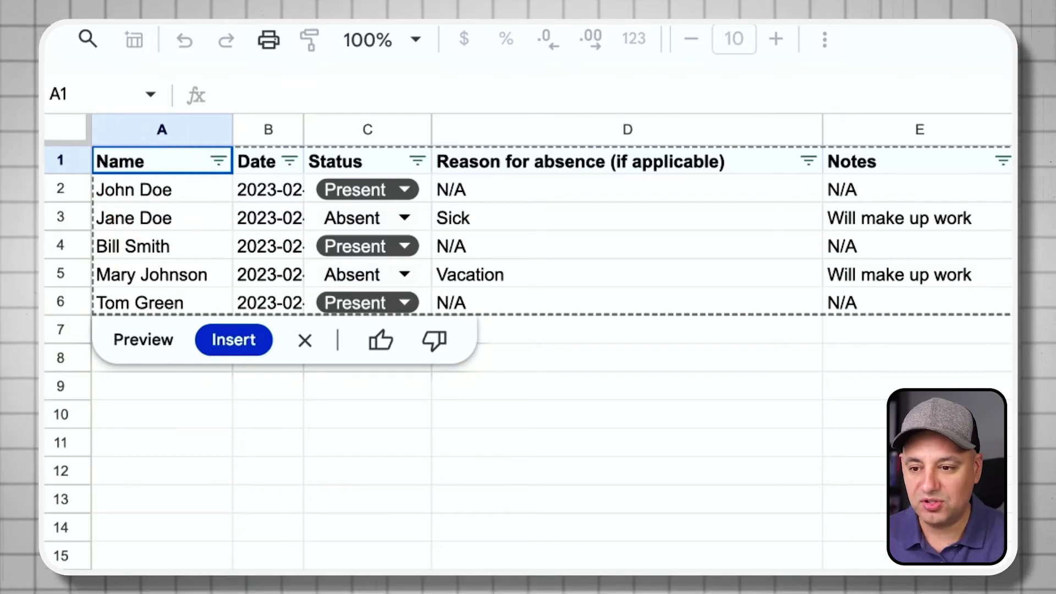
{"action": "type", "text": "I"}
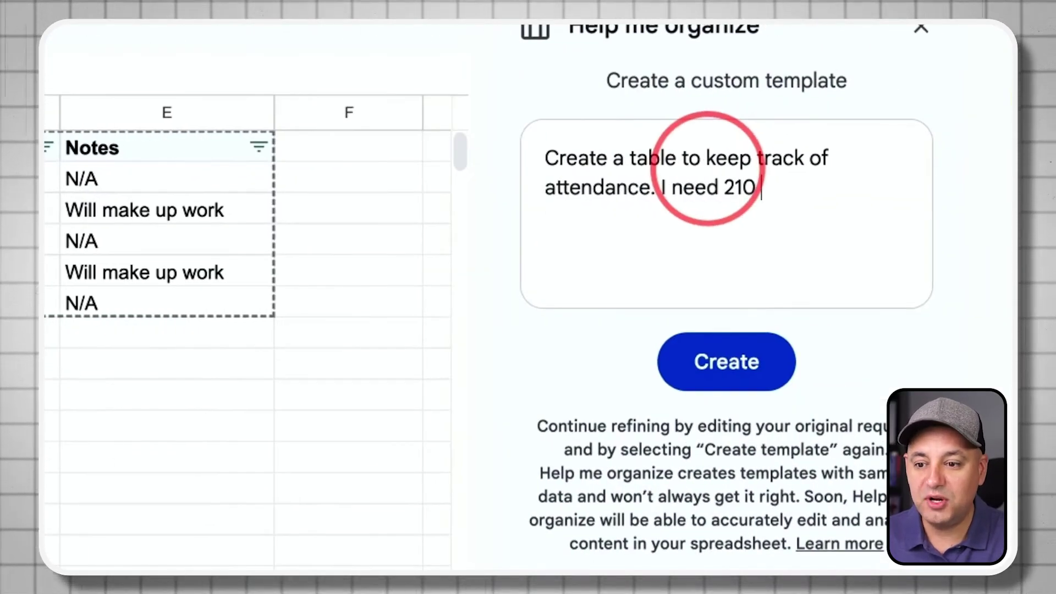
{"action": "type", "text": " need 20 rows"}
{"action": "left_click", "coordinate": [726, 361]}
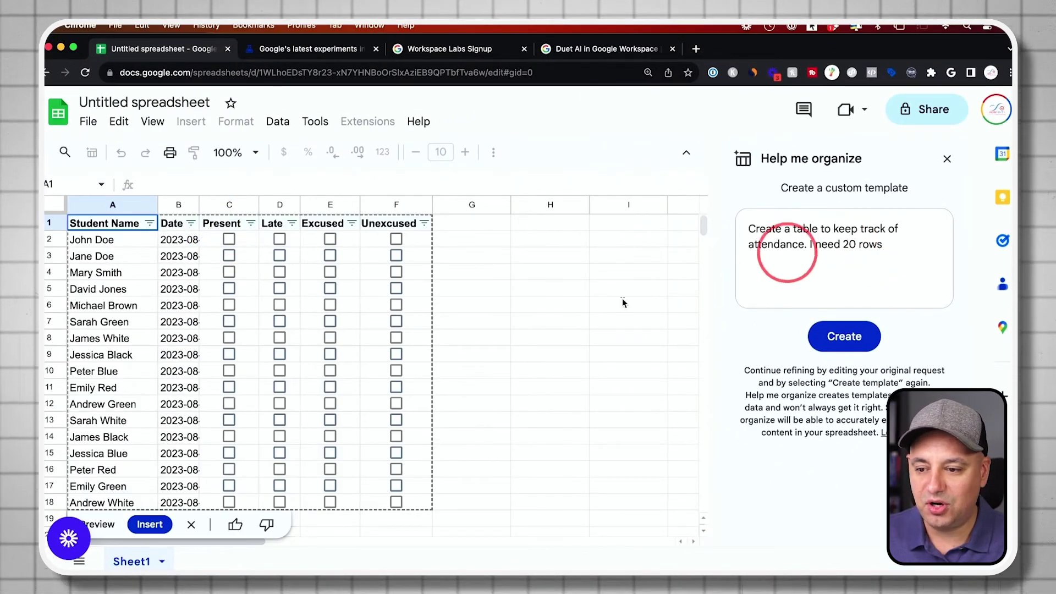
{"action": "left_click", "coordinate": [147, 525]}
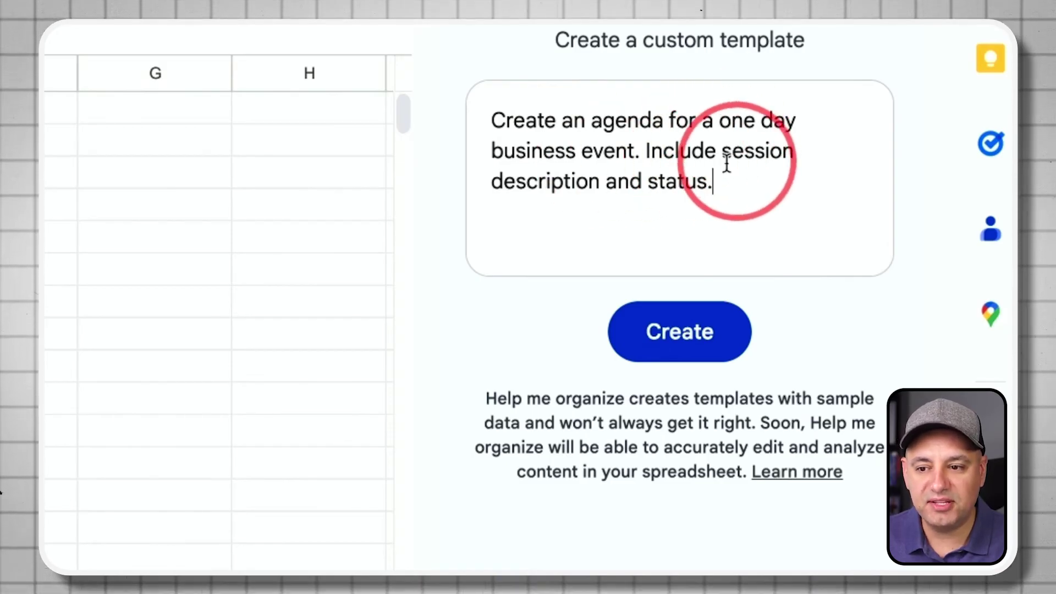
- Generate the one-day business event agenda with Time, Session, Speaker, Description and Status columns, review and insert it
{"action": "left_click", "coordinate": [650, 354]}
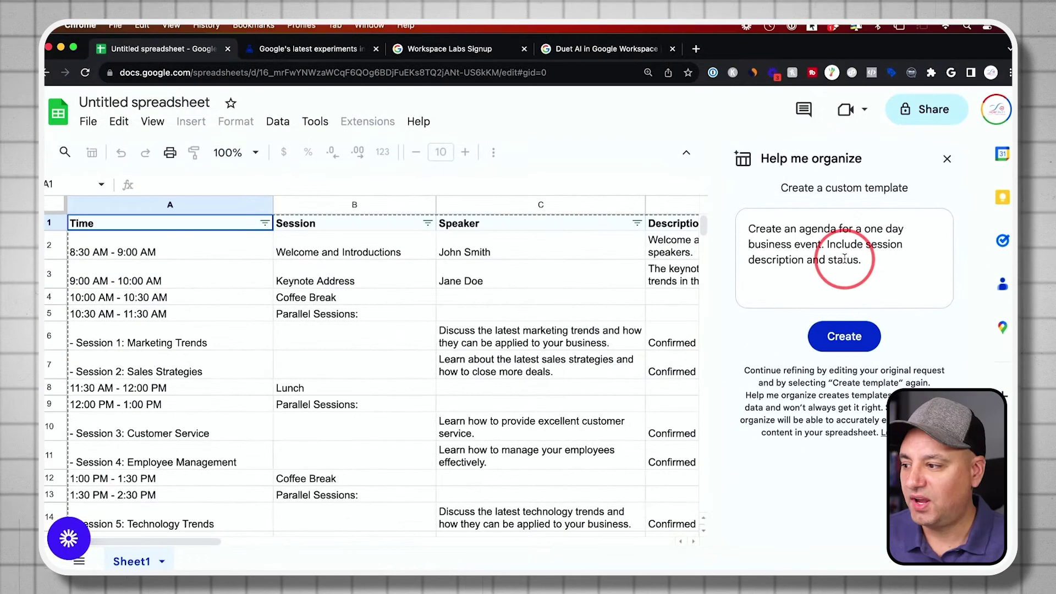
{"action": "scroll", "coordinate": [176, 227], "scroll_direction": "down", "scroll_amount": 5}
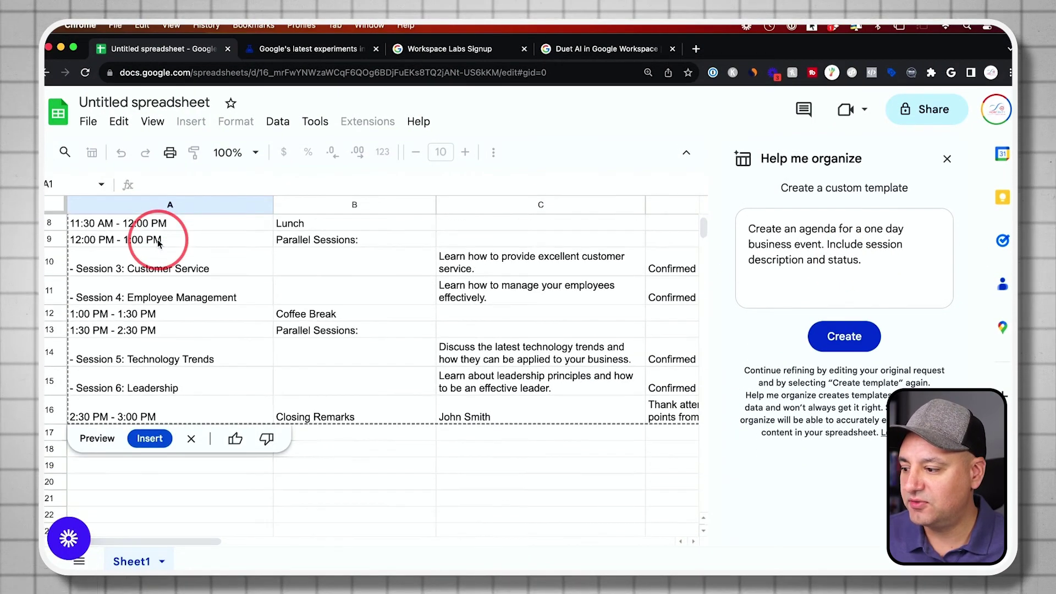
{"action": "scroll", "coordinate": [148, 242], "scroll_direction": "up", "scroll_amount": 5}
{"action": "scroll", "coordinate": [224, 370], "scroll_direction": "down", "scroll_amount": 4}
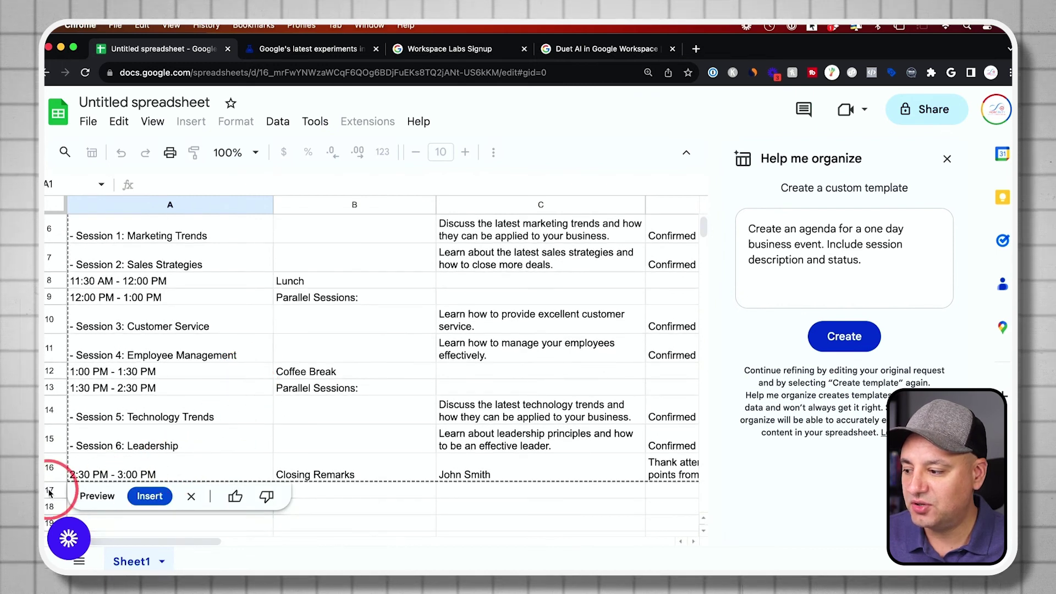
{"action": "scroll", "coordinate": [259, 454], "scroll_direction": "up", "scroll_amount": 3}
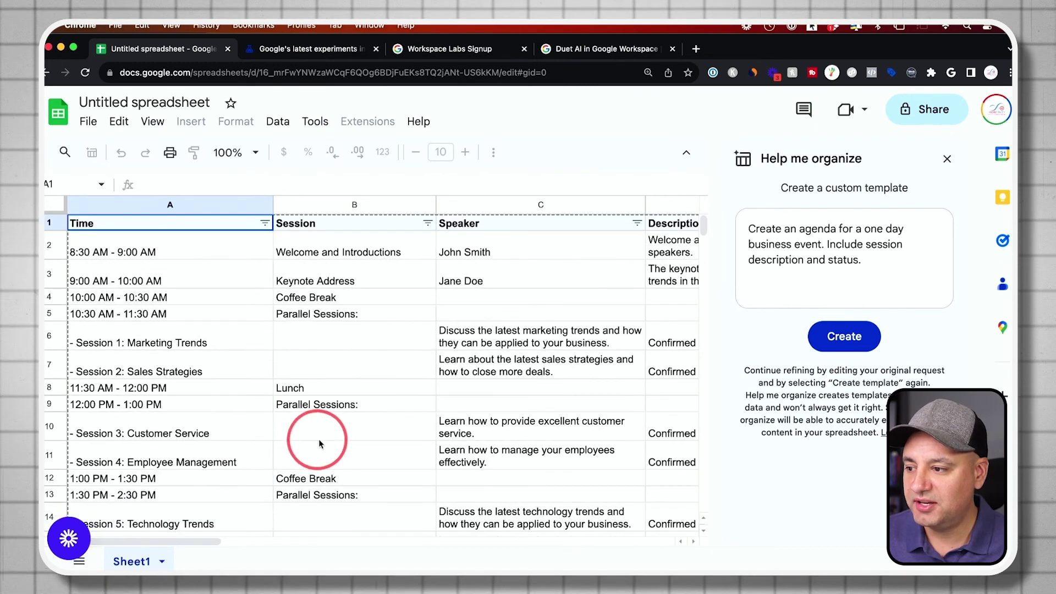
{"action": "scroll", "coordinate": [507, 347], "scroll_direction": "right", "scroll_amount": 5}
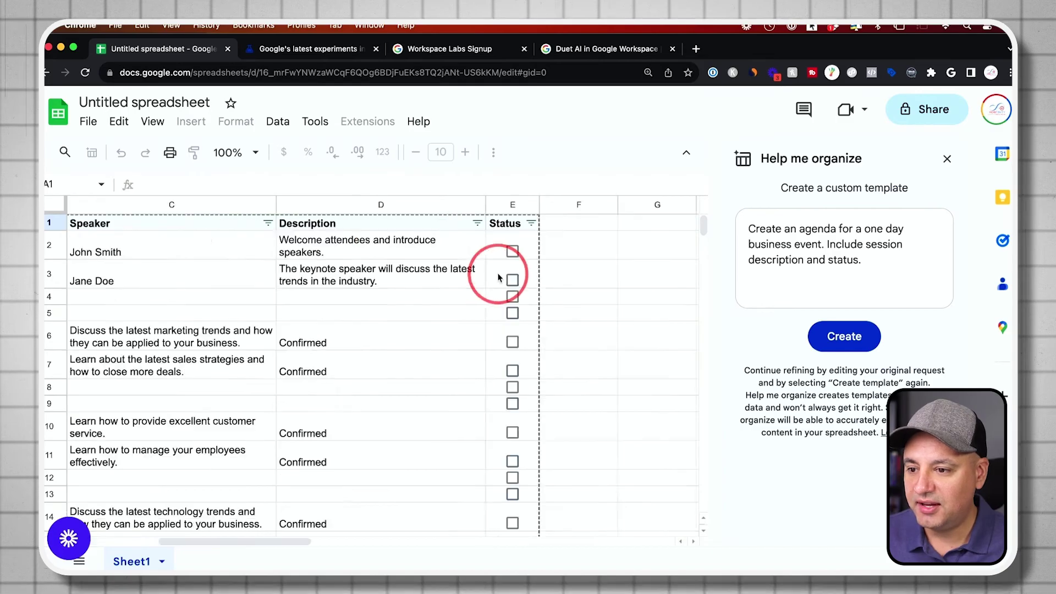
{"action": "scroll", "coordinate": [498, 275], "scroll_direction": "left", "scroll_amount": 2}
{"action": "scroll", "coordinate": [392, 286], "scroll_direction": "left", "scroll_amount": 3}
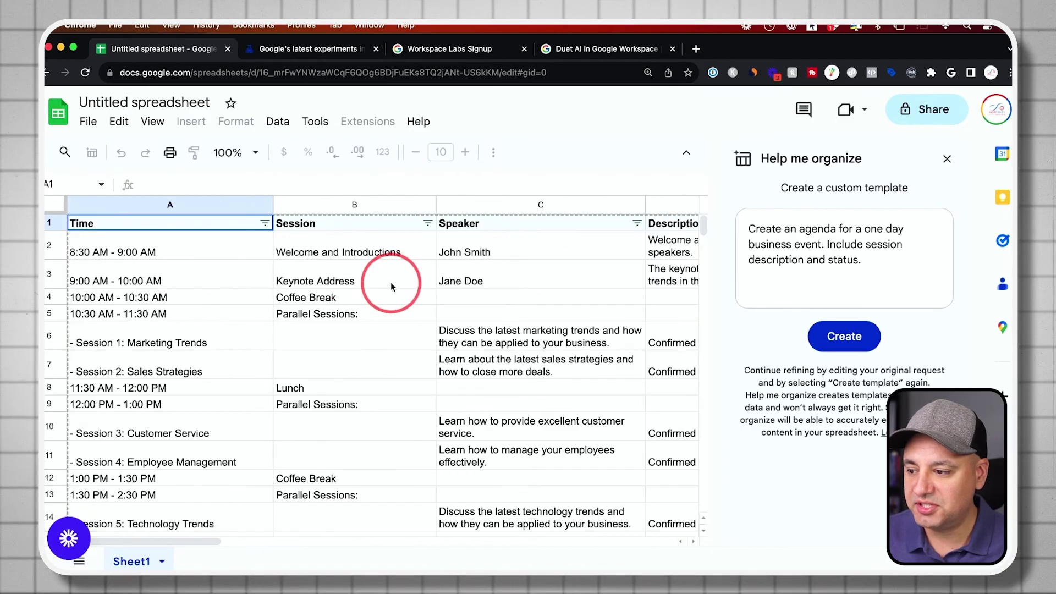
{"action": "scroll", "coordinate": [230, 422], "scroll_direction": "down", "scroll_amount": 3}
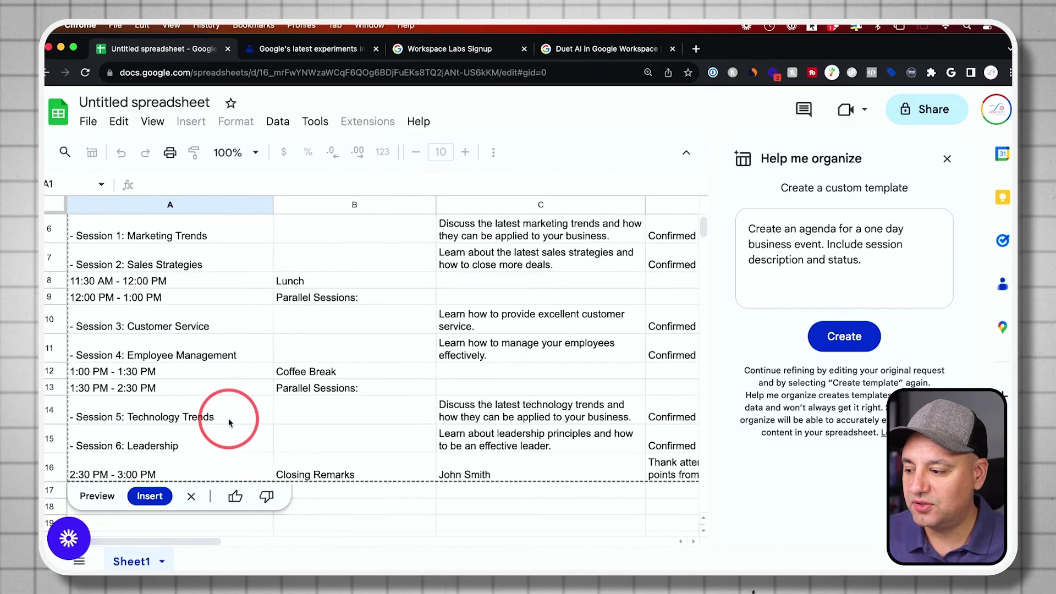
{"action": "left_click", "coordinate": [150, 496]}
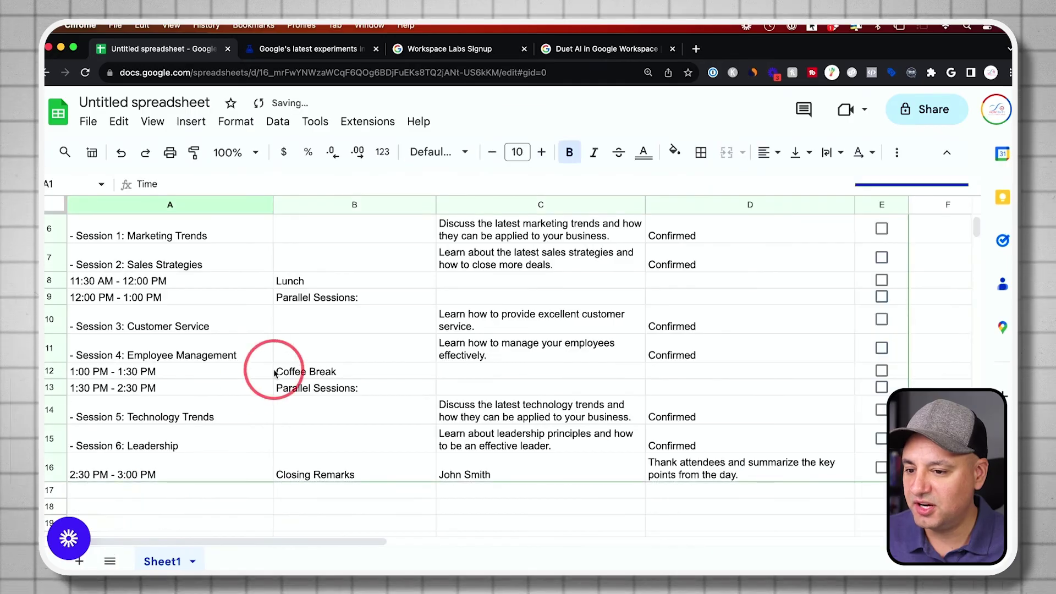
- Start editing the 'Welcome and Introductions' session name in cell B2
{"action": "scroll", "coordinate": [275, 373], "scroll_direction": "up", "scroll_amount": 3}
{"action": "double_click", "coordinate": [325, 258]}
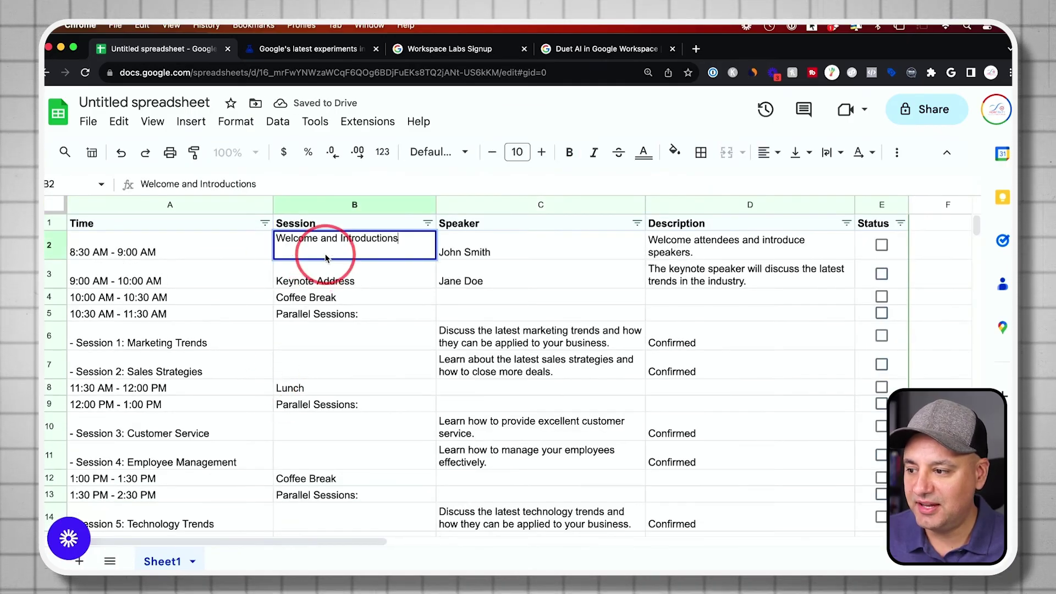